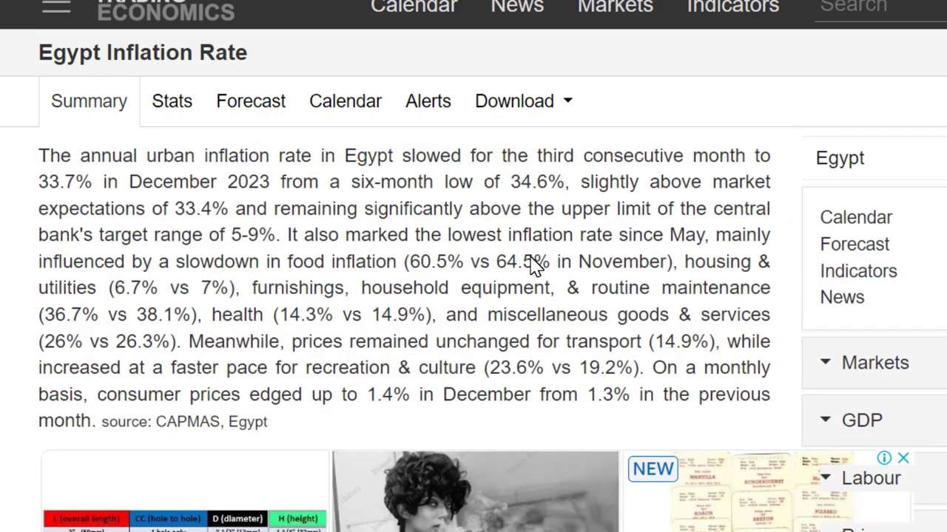
Step: Read the Egypt inflation rate summary and examine the Egyptian government bond yield curve across residual maturities
{"action": "scroll", "coordinate": [534, 266], "scroll_direction": "down", "scroll_amount": 7}
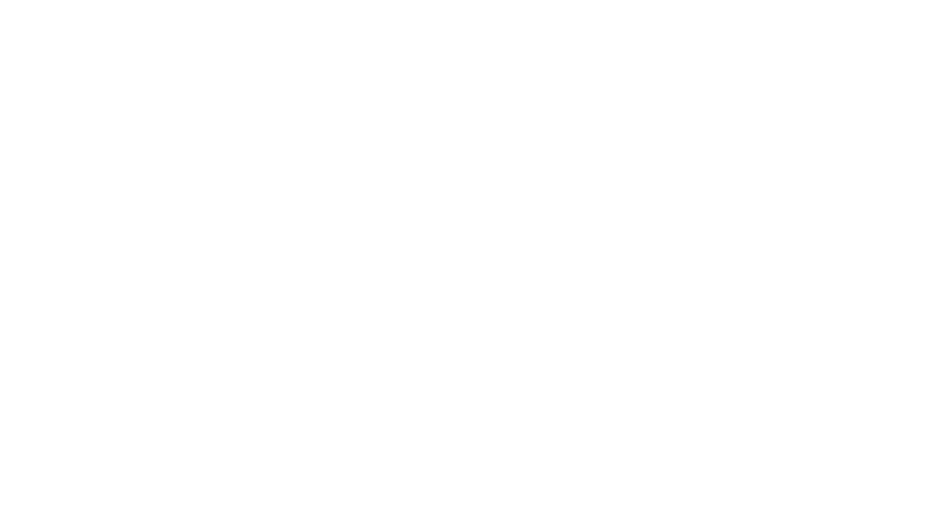
{"action": "mouse_move", "coordinate": [527, 414]}
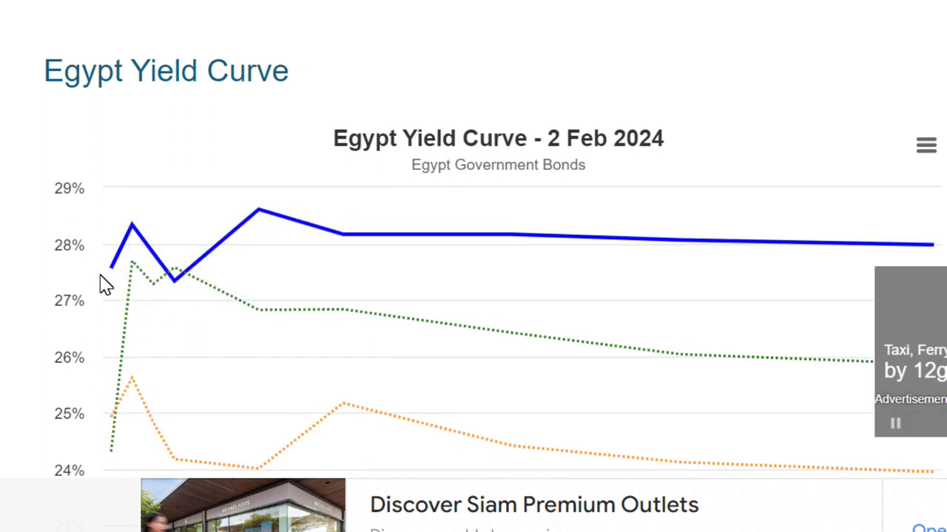
{"action": "scroll", "coordinate": [638, 406], "scroll_direction": "down", "scroll_amount": 3}
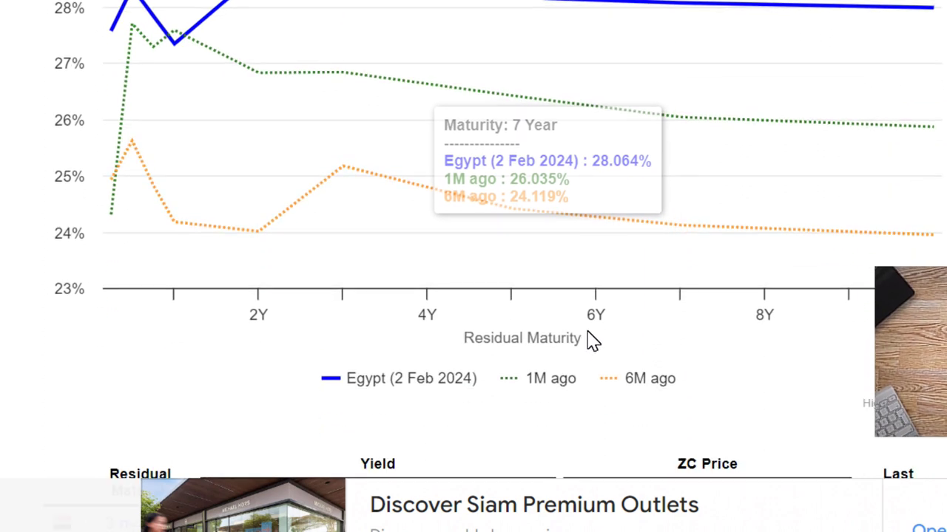
{"action": "scroll", "coordinate": [592, 341], "scroll_direction": "up", "scroll_amount": 2}
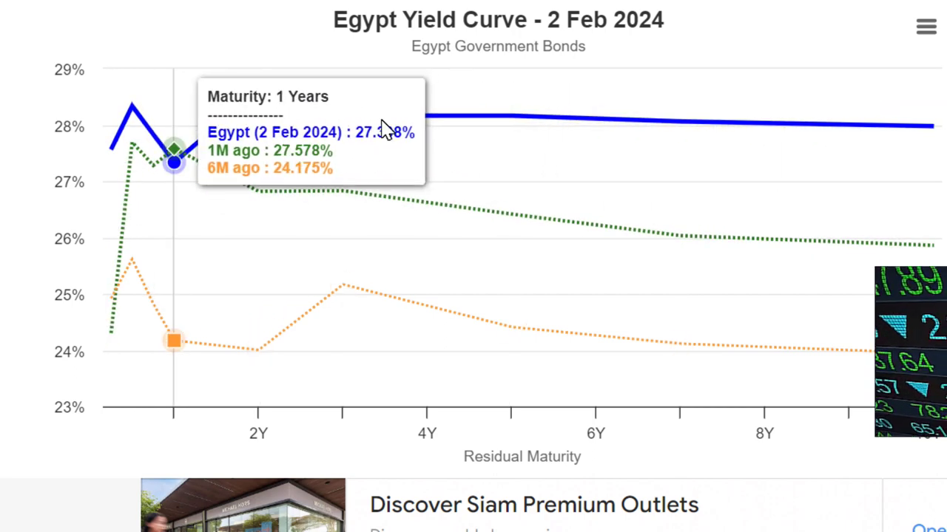
{"action": "scroll", "coordinate": [437, 264], "scroll_direction": "up", "scroll_amount": 2}
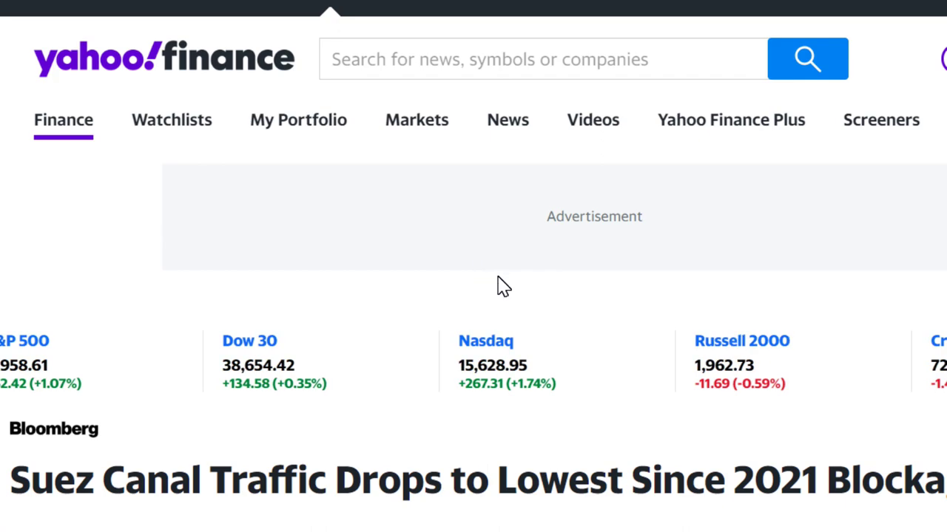
Step: Review the Yahoo Finance article on Suez Canal traffic, examining its chart of Suez and Cape of Good Hope ship transits
{"action": "scroll", "coordinate": [497, 282], "scroll_direction": "down", "scroll_amount": 10}
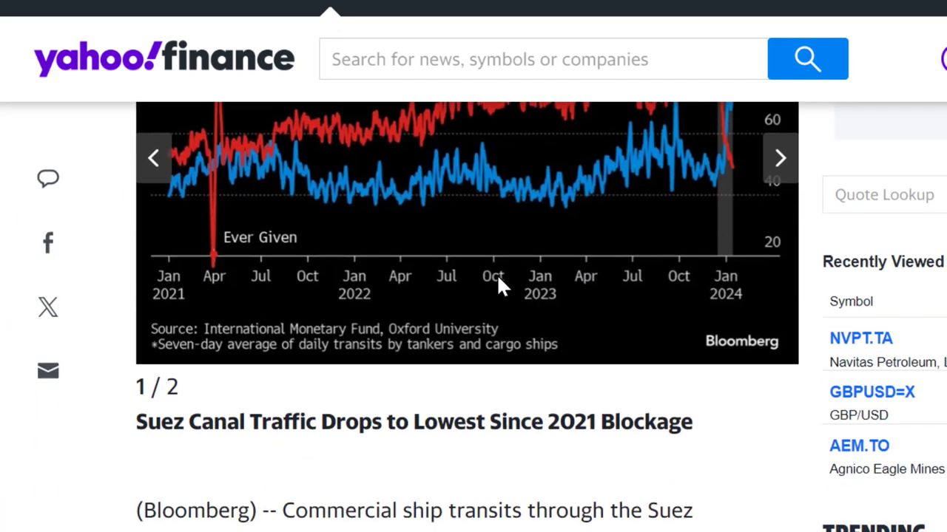
{"action": "scroll", "coordinate": [496, 274], "scroll_direction": "up", "scroll_amount": 8}
{"action": "scroll", "coordinate": [496, 274], "scroll_direction": "down", "scroll_amount": 7}
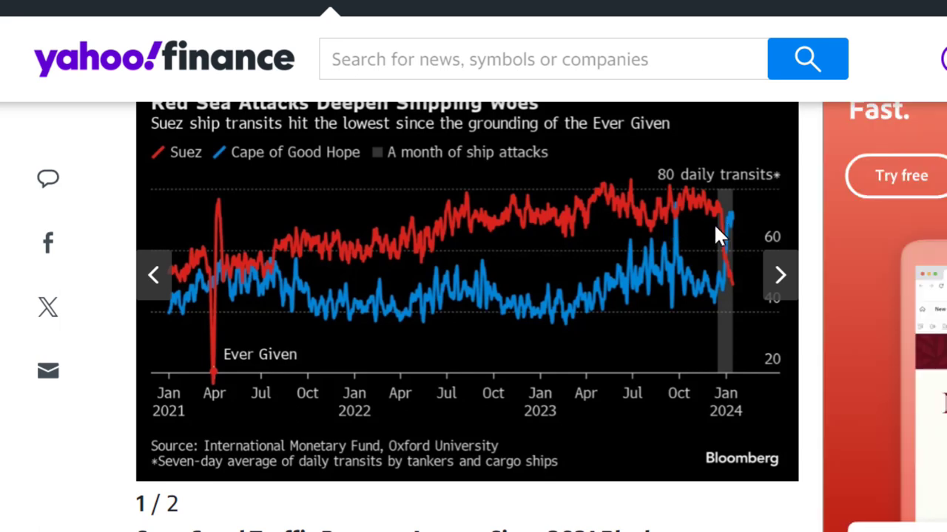
{"action": "scroll", "coordinate": [710, 296], "scroll_direction": "up", "scroll_amount": 2}
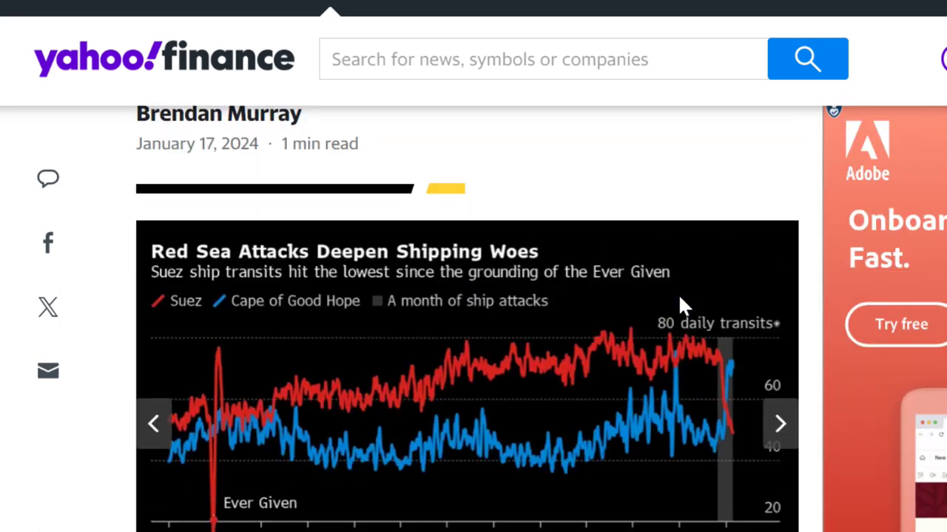
{"action": "scroll", "coordinate": [678, 296], "scroll_direction": "up", "scroll_amount": 5}
{"action": "scroll", "coordinate": [678, 296], "scroll_direction": "down", "scroll_amount": 8}
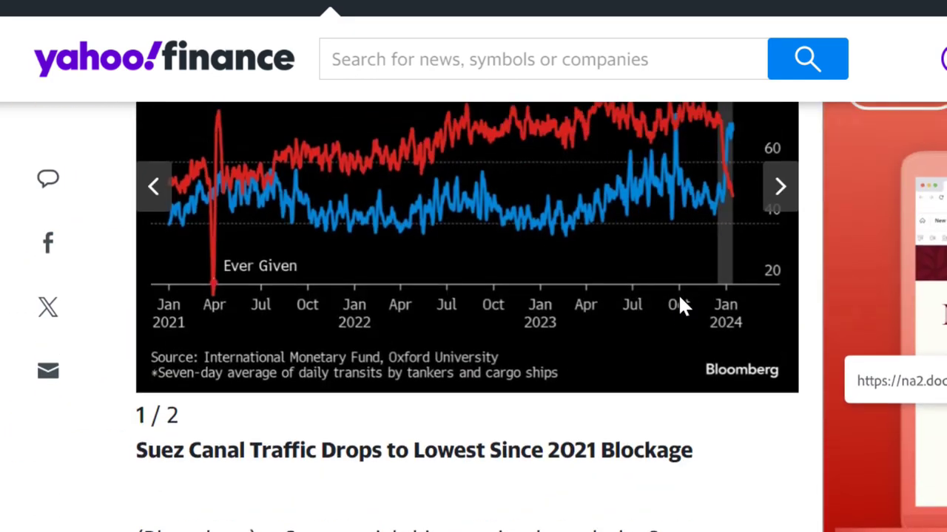
{"action": "scroll", "coordinate": [680, 299], "scroll_direction": "up", "scroll_amount": 3}
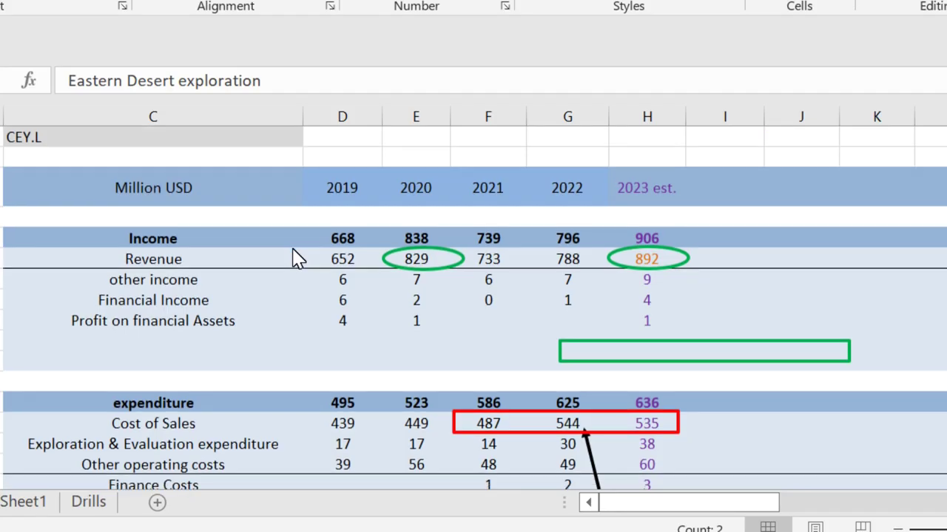
Step: Switch to the Centamin Mining workbook in Excel, review its income and expenditure rows, and select the 2019 revenue cell
{"action": "scroll", "coordinate": [296, 259], "scroll_direction": "down", "scroll_amount": 2}
{"action": "scroll", "coordinate": [292, 255], "scroll_direction": "up", "scroll_amount": 1}
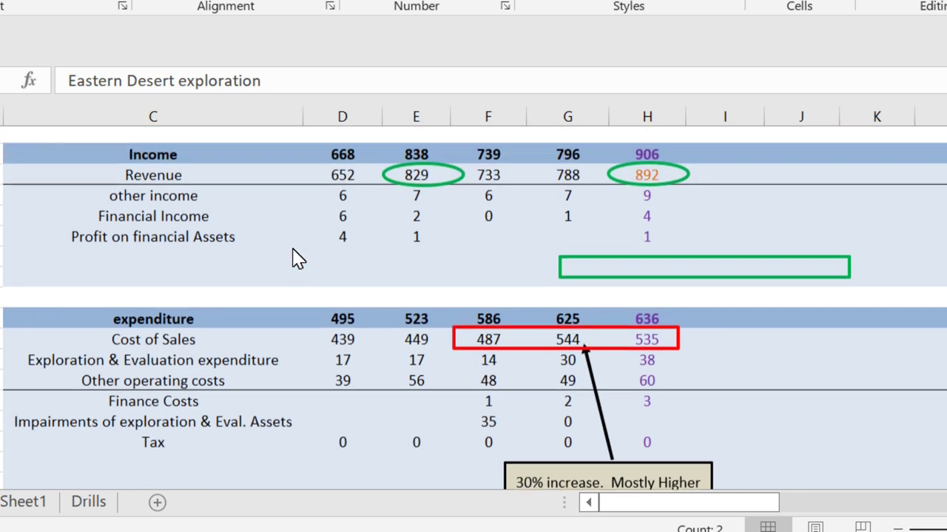
{"action": "scroll", "coordinate": [281, 244], "scroll_direction": "up", "scroll_amount": 1}
{"action": "scroll", "coordinate": [305, 272], "scroll_direction": "up", "scroll_amount": 1}
{"action": "scroll", "coordinate": [303, 271], "scroll_direction": "down", "scroll_amount": 1}
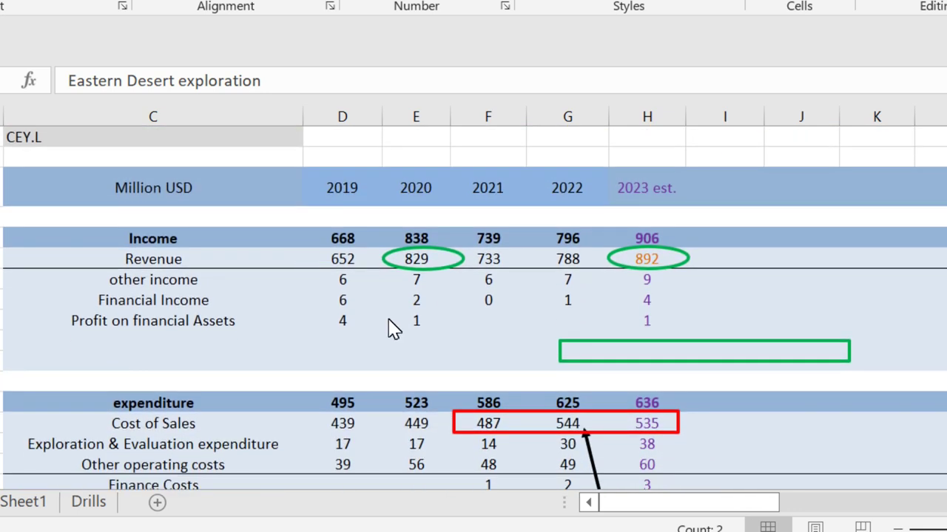
{"action": "left_click", "coordinate": [326, 261]}
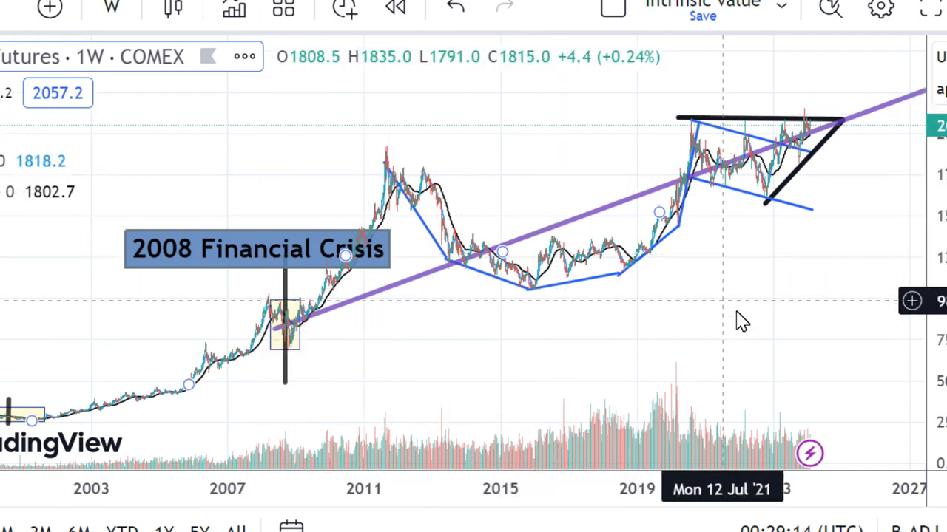
Step: Examine the weekly COMEX futures chart in TradingView, from the 2008 Financial Crisis marker to the recent triangle pattern
{"action": "left_click_drag", "start_coordinate": [739, 320], "coordinate": [548, 349]}
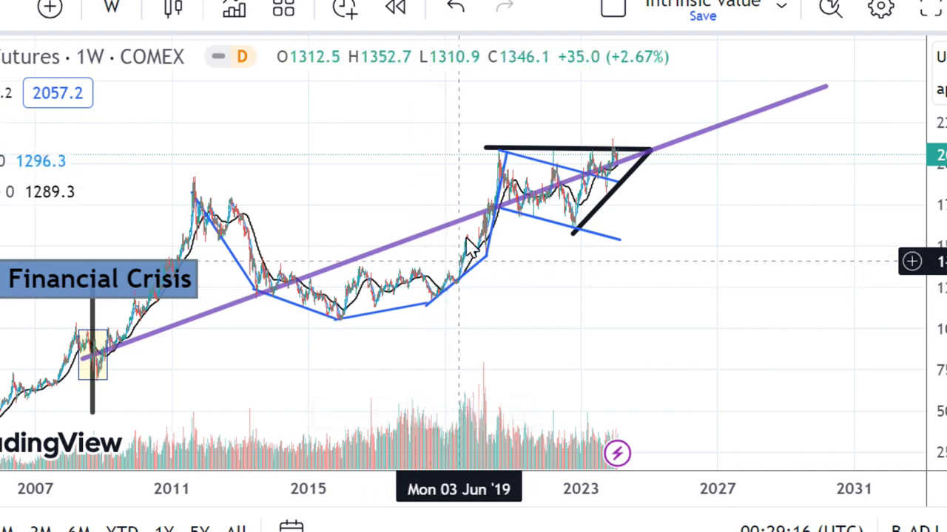
{"action": "scroll", "coordinate": [534, 221], "scroll_direction": "up", "scroll_amount": 2}
{"action": "scroll", "coordinate": [533, 220], "scroll_direction": "up", "scroll_amount": 3}
{"action": "left_click_drag", "start_coordinate": [322, 299], "coordinate": [521, 314]}
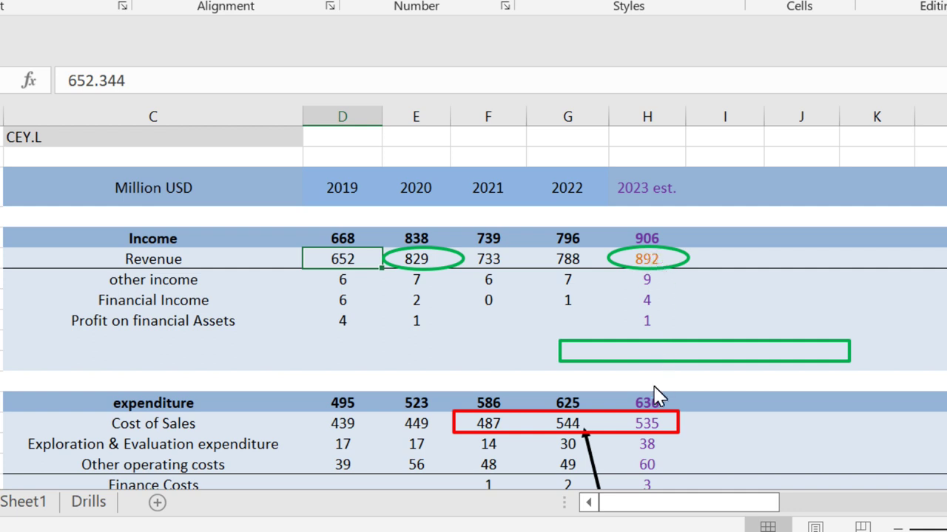
Step: Review the Centamin workbook's profit, asset and liability sections, then select the 2023 est. column heading
{"action": "scroll", "coordinate": [656, 394], "scroll_direction": "down", "scroll_amount": 5}
{"action": "scroll", "coordinate": [656, 396], "scroll_direction": "down", "scroll_amount": 5}
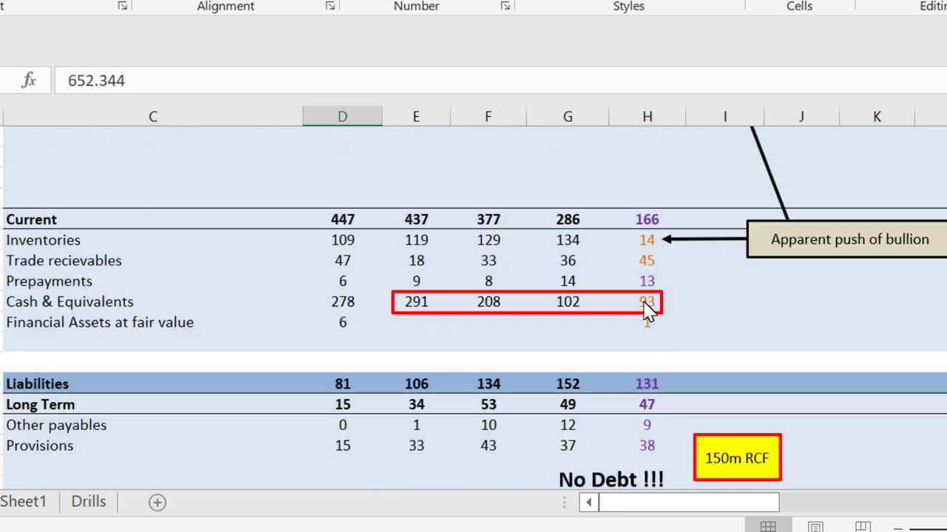
{"action": "scroll", "coordinate": [648, 319], "scroll_direction": "up", "scroll_amount": 7}
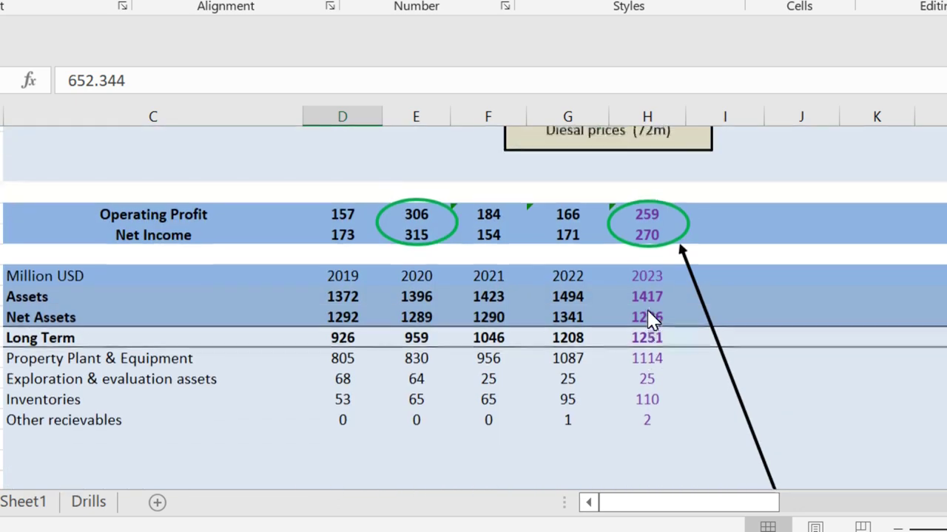
{"action": "scroll", "coordinate": [649, 319], "scroll_direction": "up", "scroll_amount": 3}
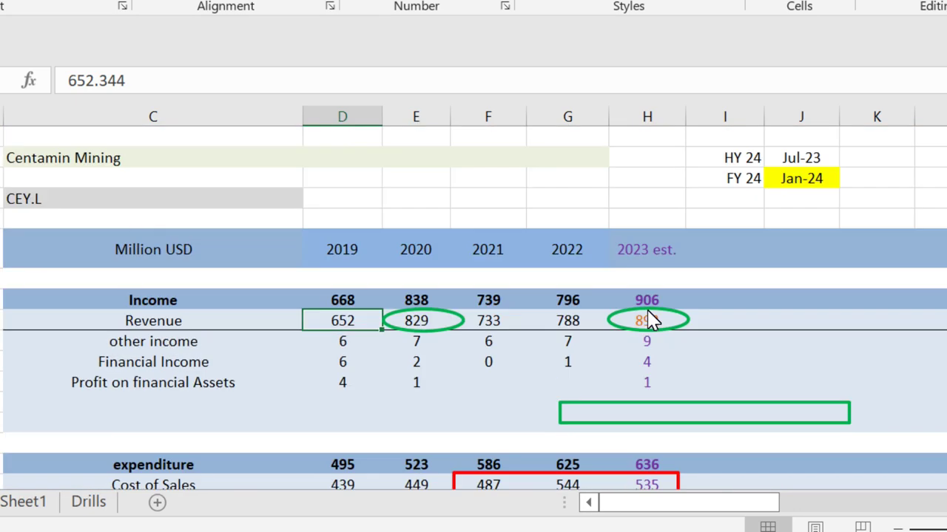
{"action": "left_click", "coordinate": [659, 255]}
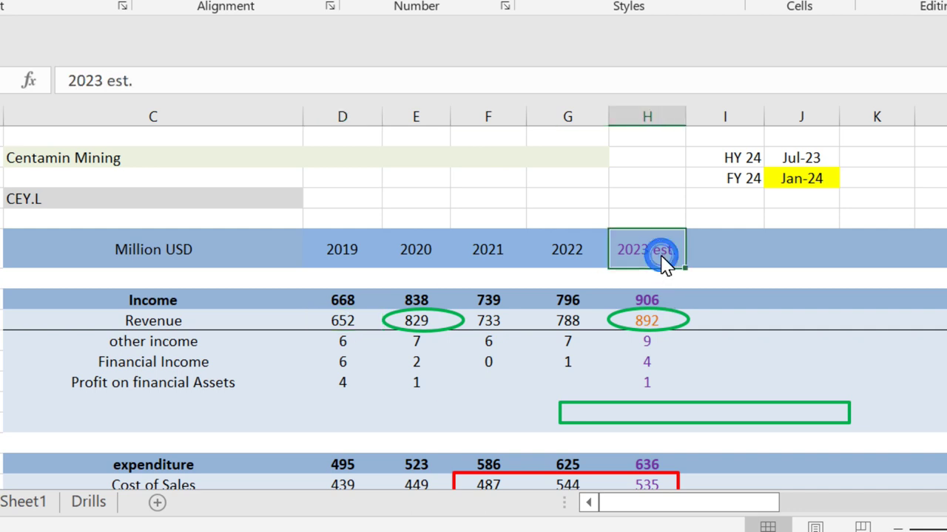
{"action": "scroll", "coordinate": [651, 382], "scroll_direction": "down", "scroll_amount": 3}
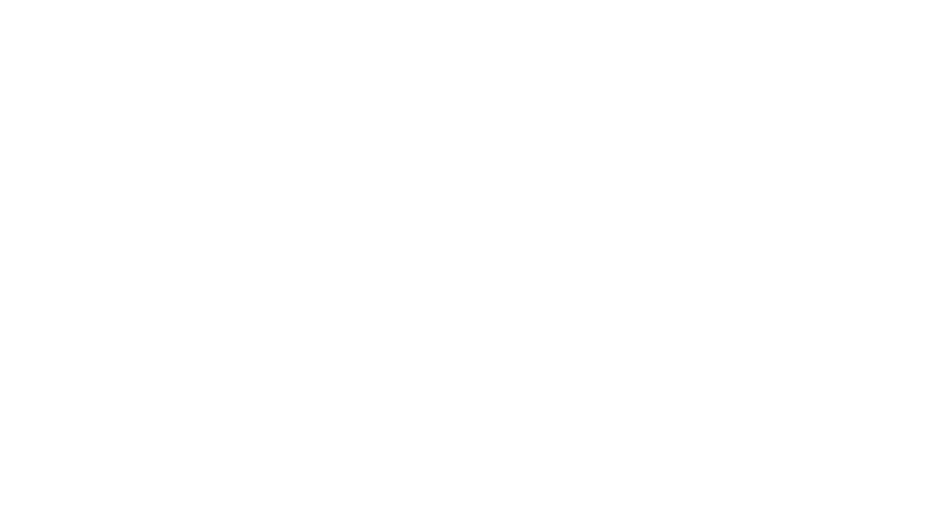
Step: Read through Centamin's quarterly report for the three months ended 31 December 2023, including the sales and financials table
{"action": "scroll", "coordinate": [515, 353], "scroll_direction": "up", "scroll_amount": 4}
{"action": "scroll", "coordinate": [515, 354], "scroll_direction": "up", "scroll_amount": 5}
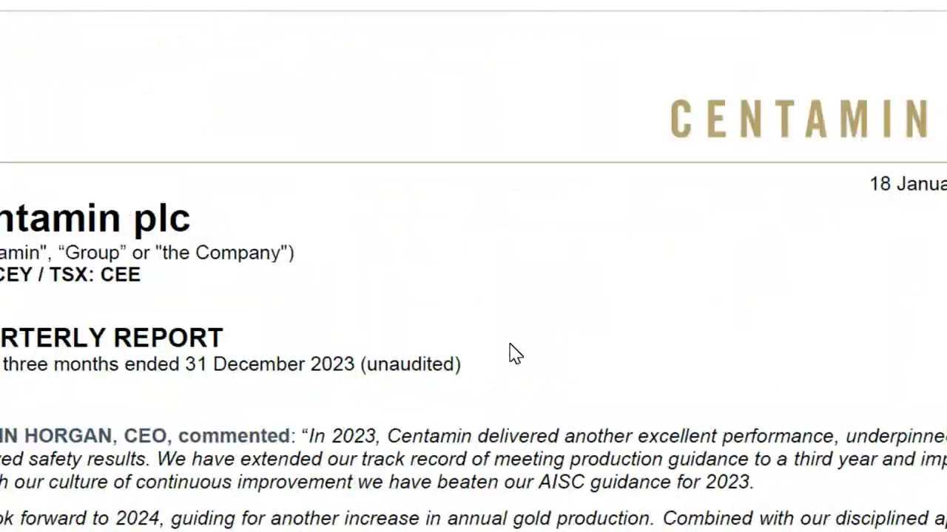
{"action": "scroll", "coordinate": [515, 353], "scroll_direction": "down", "scroll_amount": 15}
{"action": "scroll", "coordinate": [477, 318], "scroll_direction": "down", "scroll_amount": 15}
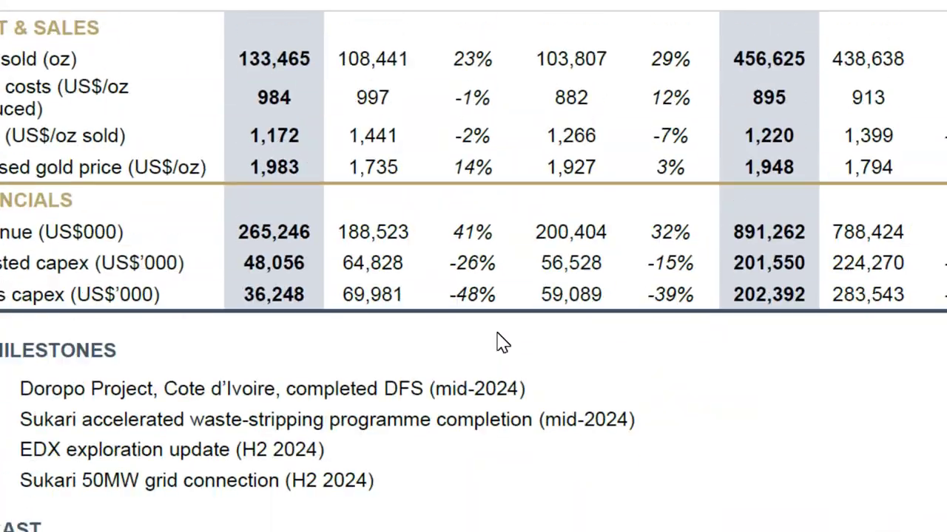
{"action": "scroll", "coordinate": [502, 342], "scroll_direction": "down", "scroll_amount": 20}
{"action": "scroll", "coordinate": [502, 342], "scroll_direction": "down", "scroll_amount": 20}
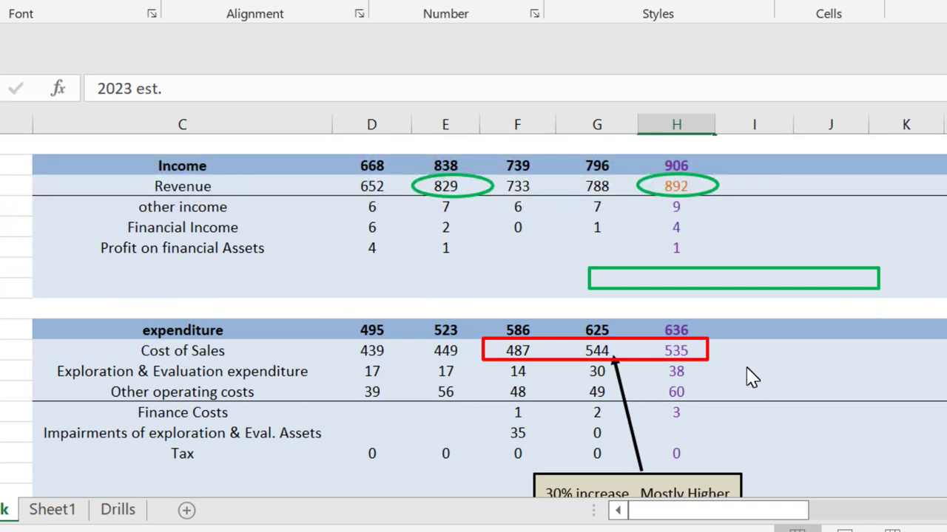
Step: Review the 2023 estimates for revenue, expenditure, operating profit and net income in the Centamin workbook
{"action": "scroll", "coordinate": [687, 376], "scroll_direction": "up", "scroll_amount": 2}
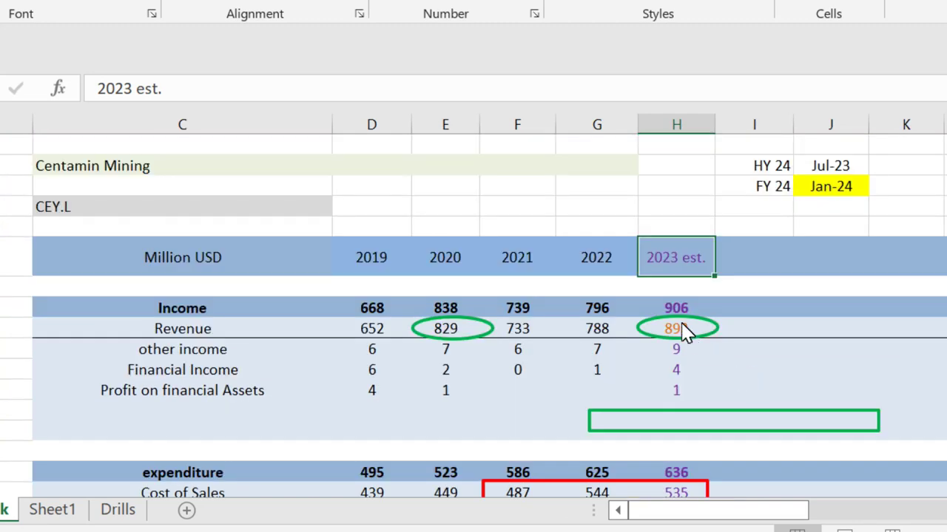
{"action": "scroll", "coordinate": [718, 429], "scroll_direction": "down", "scroll_amount": 5}
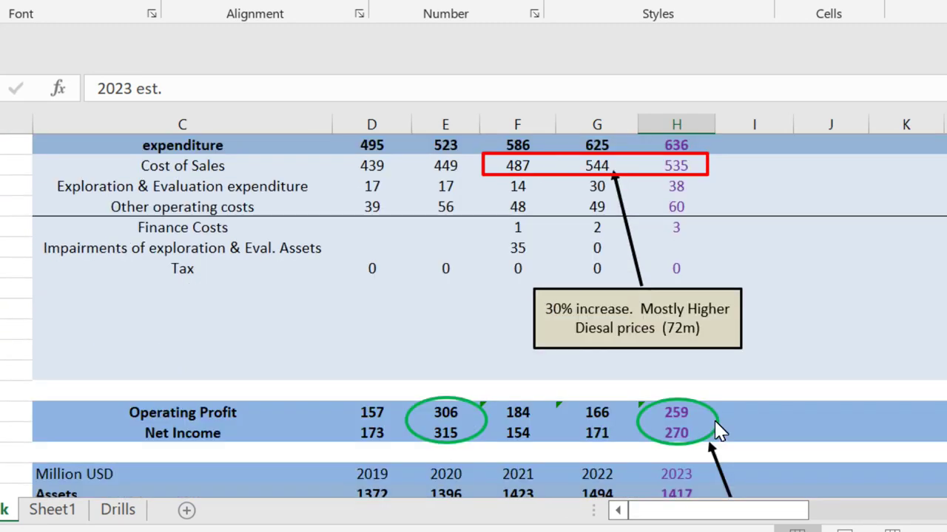
{"action": "scroll", "coordinate": [718, 429], "scroll_direction": "down", "scroll_amount": 2}
{"action": "scroll", "coordinate": [668, 298], "scroll_direction": "up", "scroll_amount": 1}
{"action": "scroll", "coordinate": [724, 302], "scroll_direction": "down", "scroll_amount": 3}
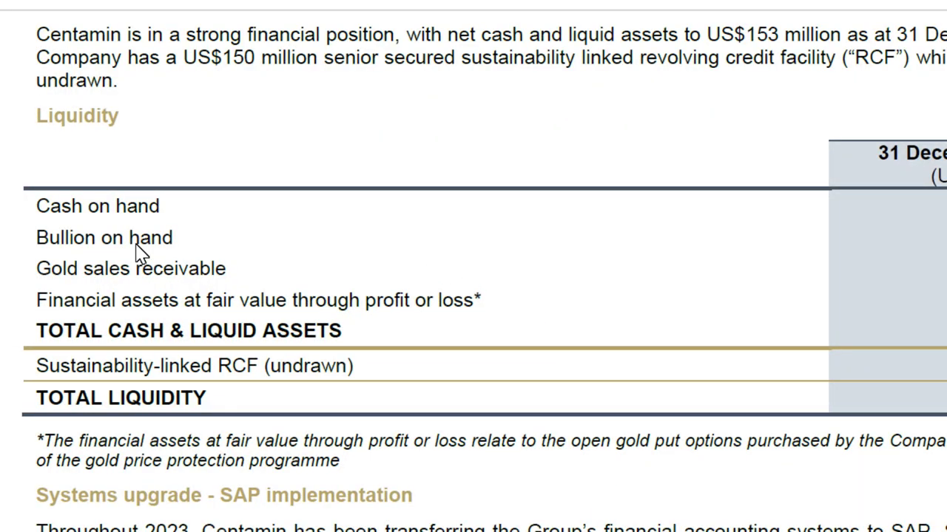
Step: Compare bullion on hand in the report's liquidity table with the 2023 current inventories cell in the workbook
{"action": "left_click_drag", "start_coordinate": [135, 242], "coordinate": [186, 247]}
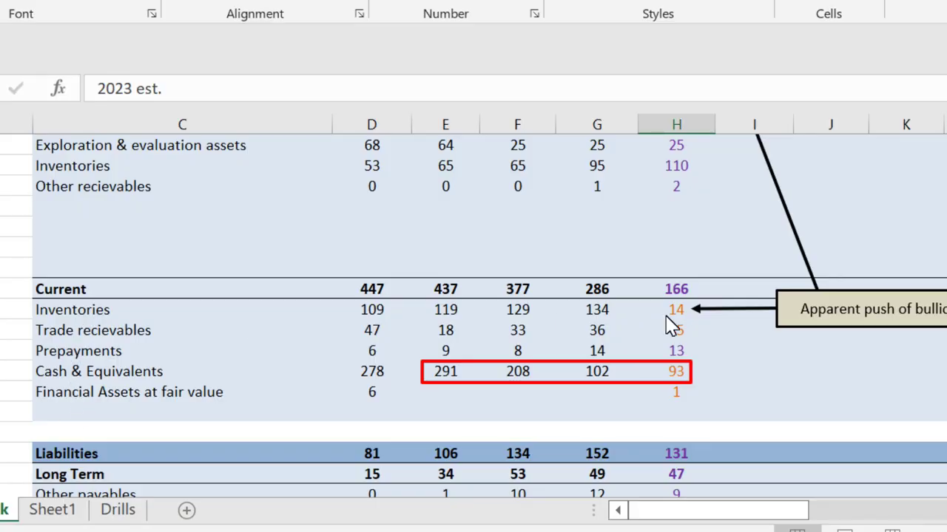
{"action": "left_click", "coordinate": [666, 316]}
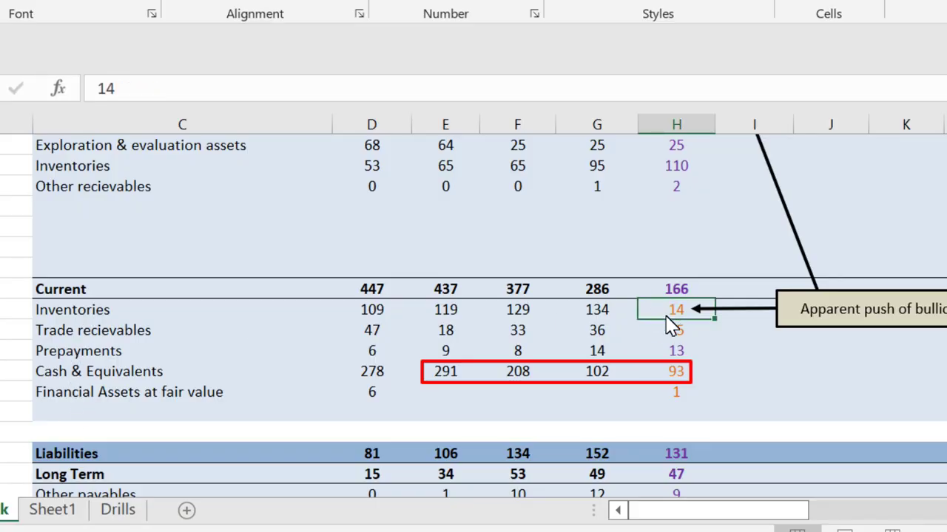
{"action": "scroll", "coordinate": [753, 411], "scroll_direction": "up", "scroll_amount": 2}
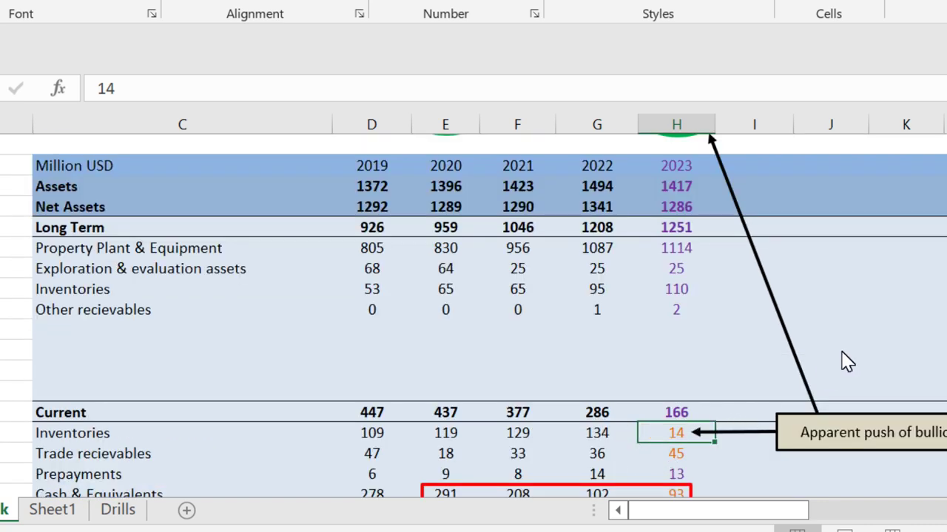
{"action": "scroll", "coordinate": [847, 362], "scroll_direction": "up", "scroll_amount": 4}
{"action": "scroll", "coordinate": [792, 318], "scroll_direction": "down", "scroll_amount": 6}
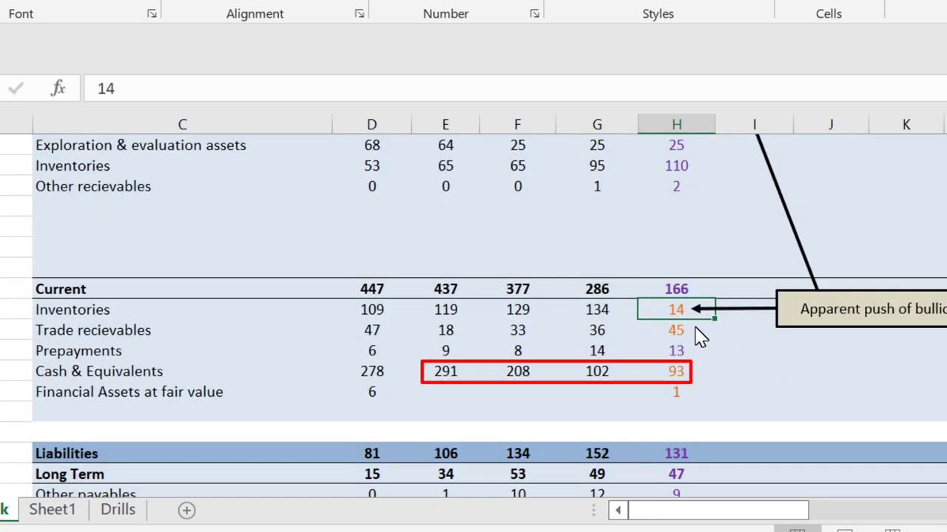
Step: Examine the income and expenditure sections, comparing cost of sales and other operating costs across the years
{"action": "scroll", "coordinate": [702, 362], "scroll_direction": "up", "scroll_amount": 8}
{"action": "scroll", "coordinate": [703, 362], "scroll_direction": "up", "scroll_amount": 4}
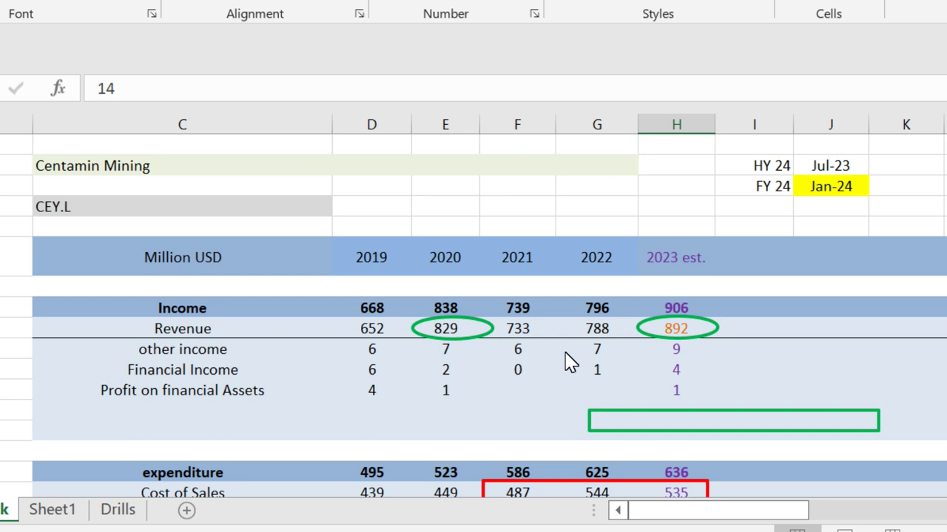
{"action": "scroll", "coordinate": [570, 362], "scroll_direction": "down", "scroll_amount": 5}
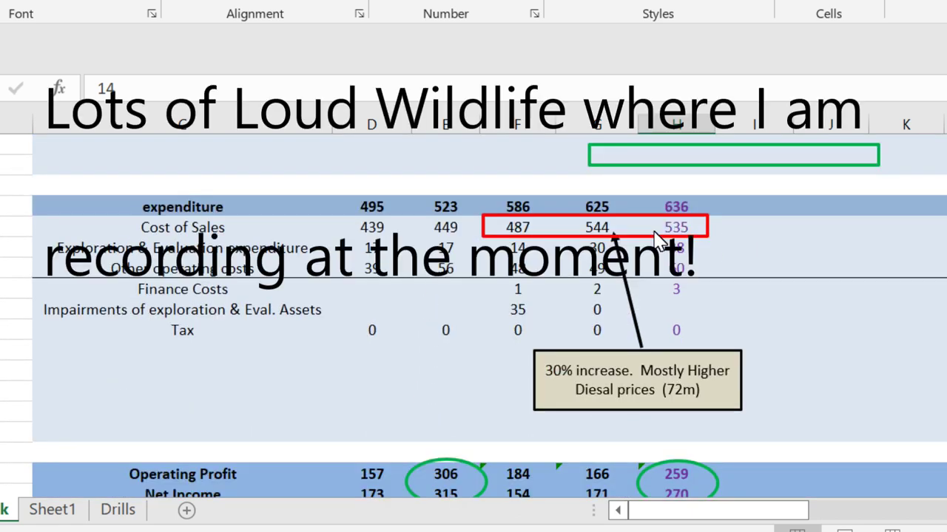
{"action": "scroll", "coordinate": [598, 310], "scroll_direction": "up", "scroll_amount": 3}
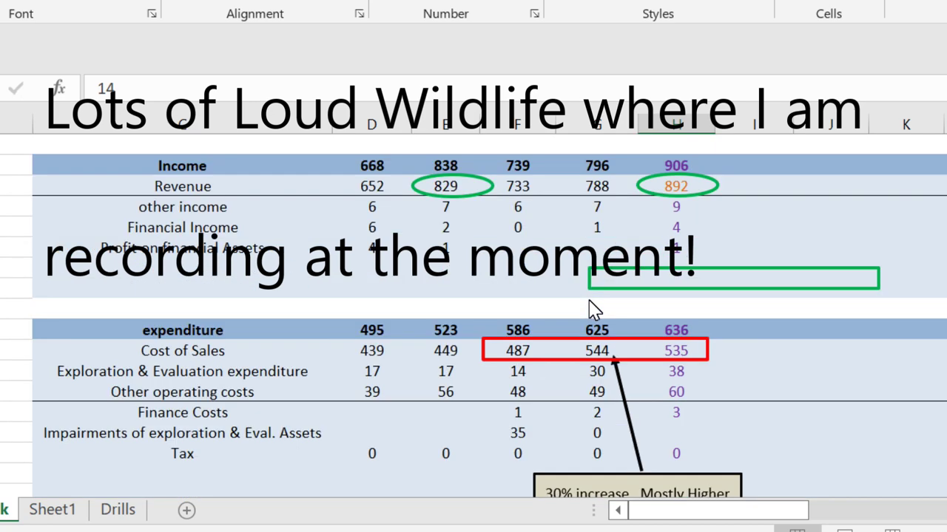
{"action": "scroll", "coordinate": [597, 310], "scroll_direction": "down", "scroll_amount": 4}
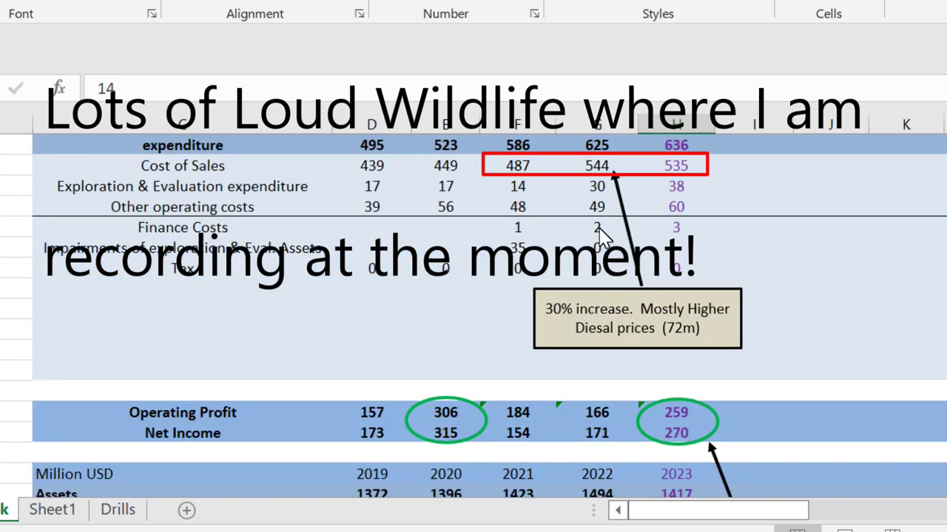
{"action": "scroll", "coordinate": [601, 231], "scroll_direction": "up", "scroll_amount": 1}
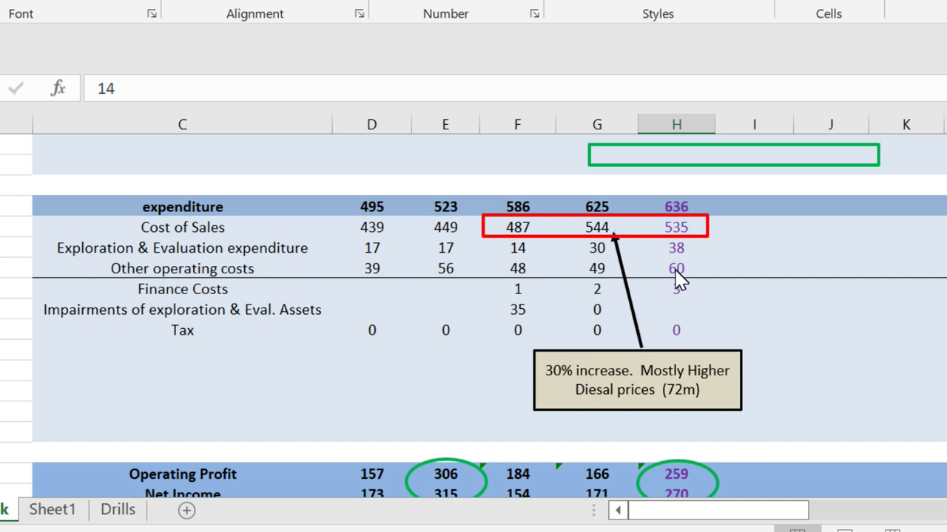
Step: Compare revenue, operating profit and net income for 2020 with the 2023 estimates in the income statement
{"action": "scroll", "coordinate": [677, 298], "scroll_direction": "up", "scroll_amount": 5}
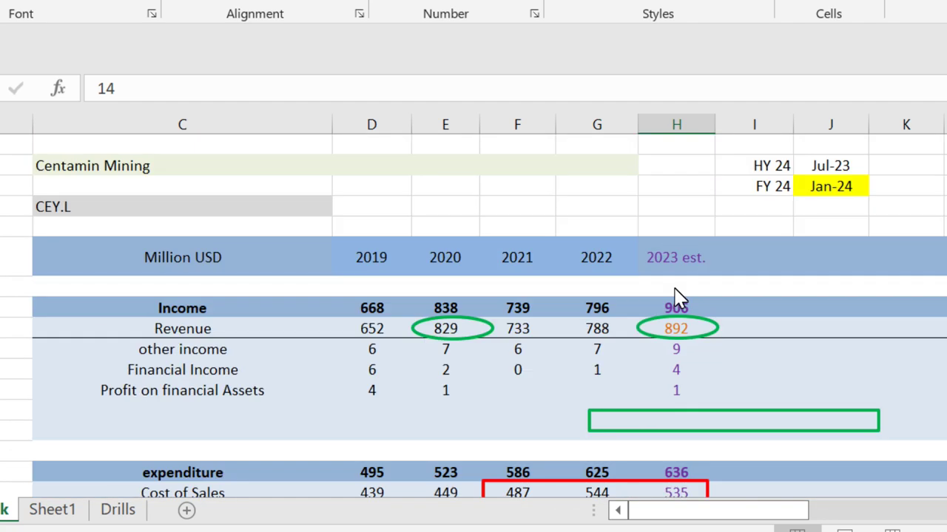
{"action": "scroll", "coordinate": [677, 298], "scroll_direction": "down", "scroll_amount": 3}
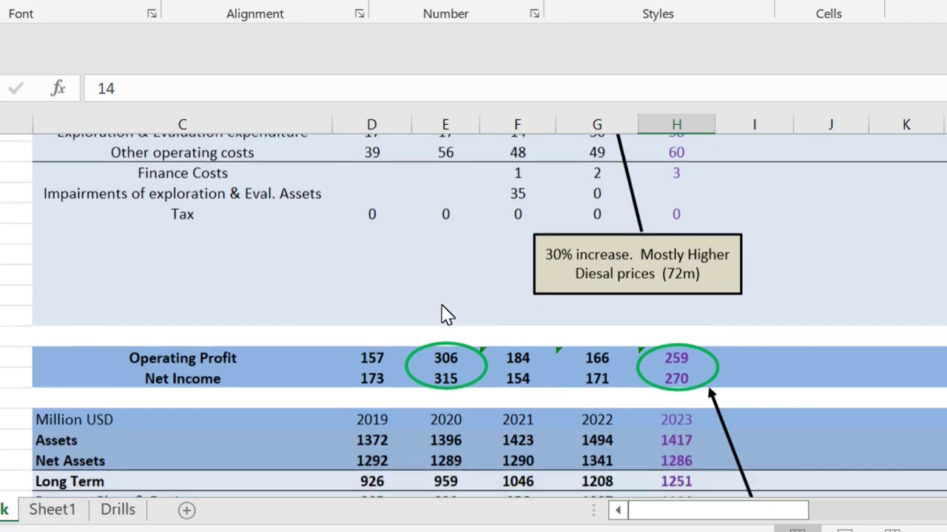
{"action": "scroll", "coordinate": [425, 360], "scroll_direction": "down", "scroll_amount": 1}
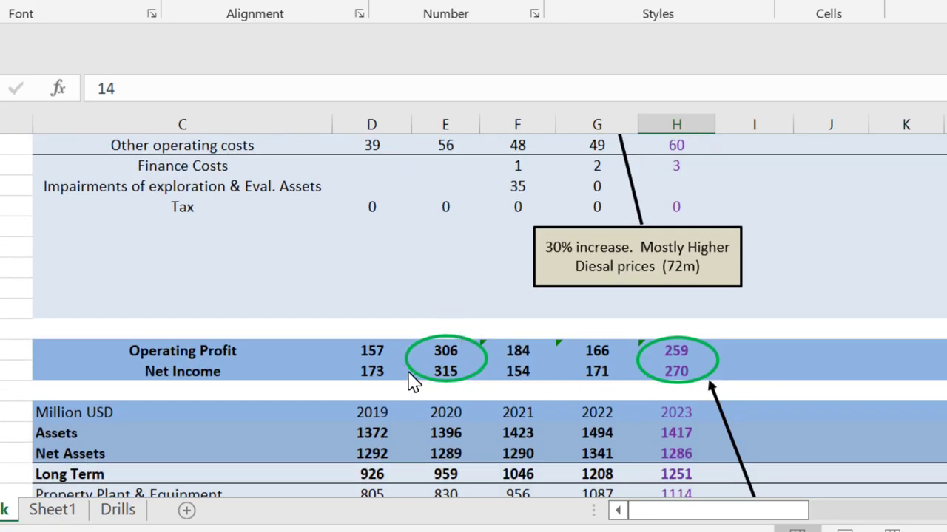
{"action": "scroll", "coordinate": [433, 281], "scroll_direction": "up", "scroll_amount": 4}
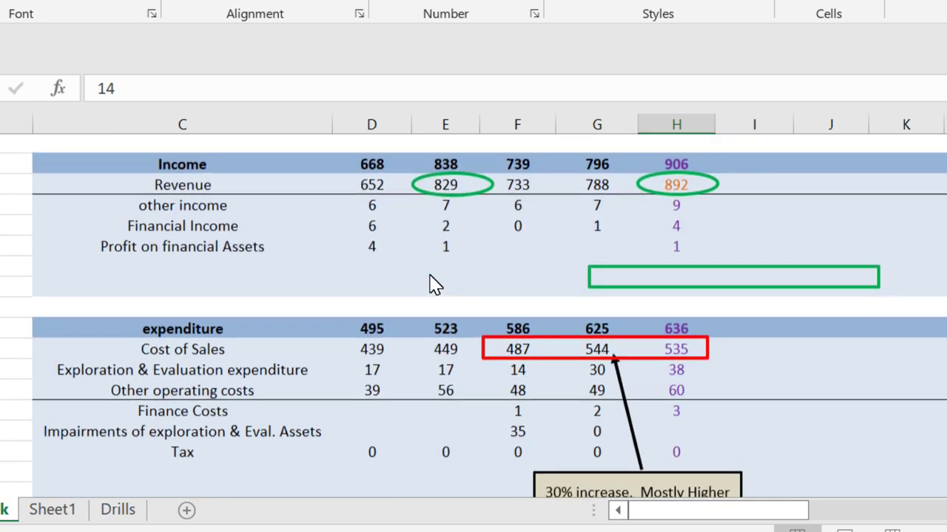
Step: View the net income history chart and examine the 2021 to 2023 net income figures in the table
{"action": "scroll", "coordinate": [399, 260], "scroll_direction": "down", "scroll_amount": 2}
{"action": "scroll", "coordinate": [399, 261], "scroll_direction": "down", "scroll_amount": 15}
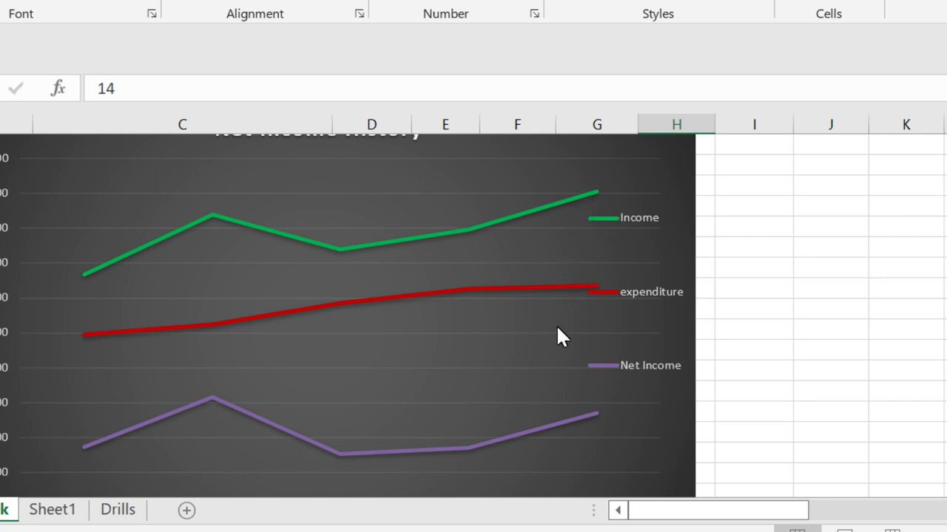
{"action": "scroll", "coordinate": [687, 366], "scroll_direction": "up", "scroll_amount": 10}
{"action": "left_click_drag", "start_coordinate": [537, 380], "coordinate": [689, 386]}
{"action": "left_click", "coordinate": [786, 375]}
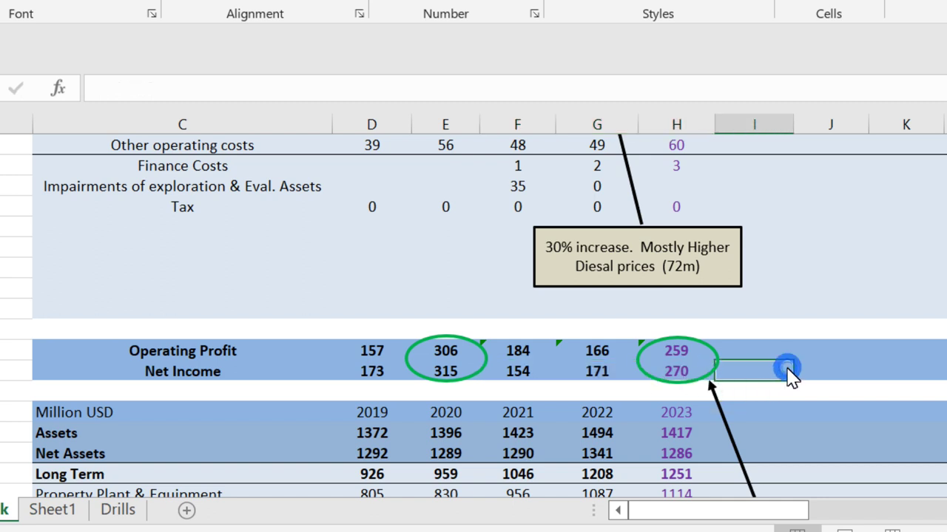
Step: Examine the long-term assets by highlighting the property, plant and equipment and the exploration and evaluation rows from 2019 to 2023
{"action": "scroll", "coordinate": [837, 296], "scroll_direction": "down", "scroll_amount": 5}
{"action": "scroll", "coordinate": [813, 281], "scroll_direction": "up", "scroll_amount": 1}
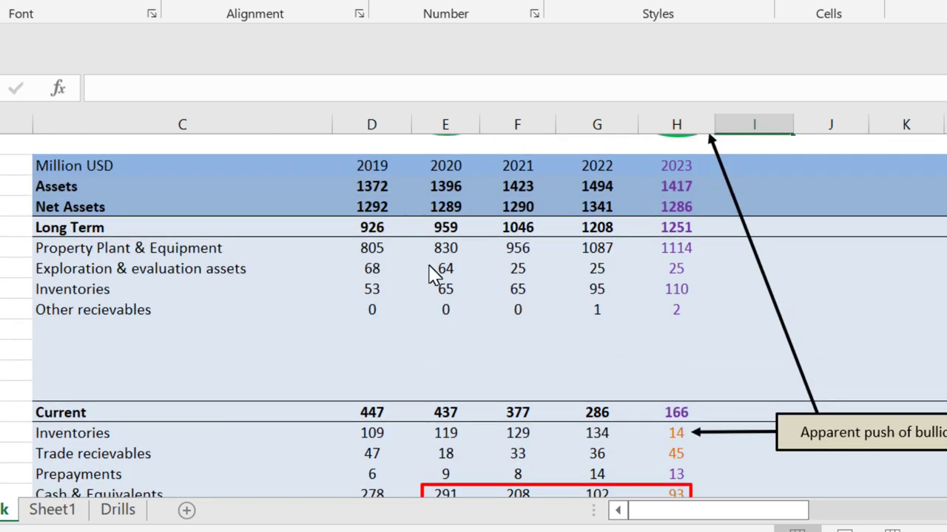
{"action": "left_click_drag", "start_coordinate": [371, 248], "coordinate": [651, 255]}
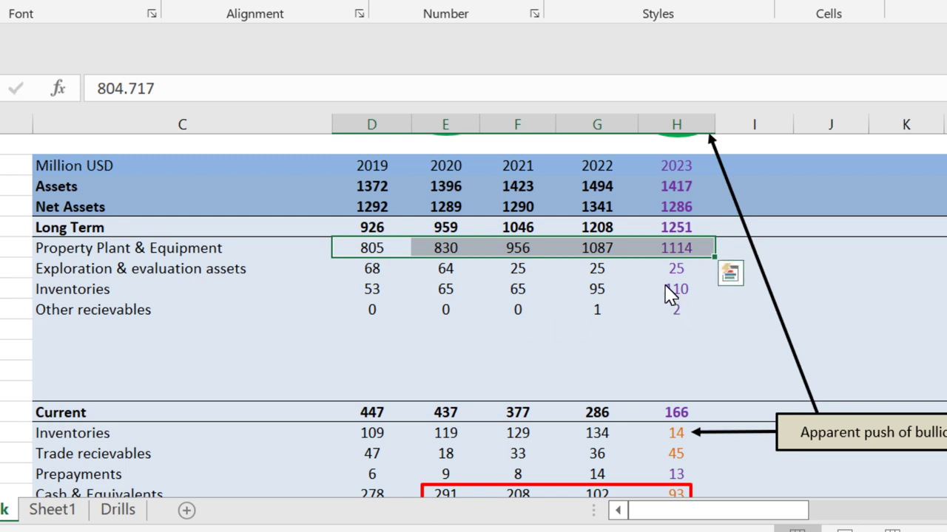
{"action": "left_click_drag", "start_coordinate": [597, 274], "coordinate": [708, 281]}
{"action": "left_click_drag", "start_coordinate": [372, 268], "coordinate": [668, 274]}
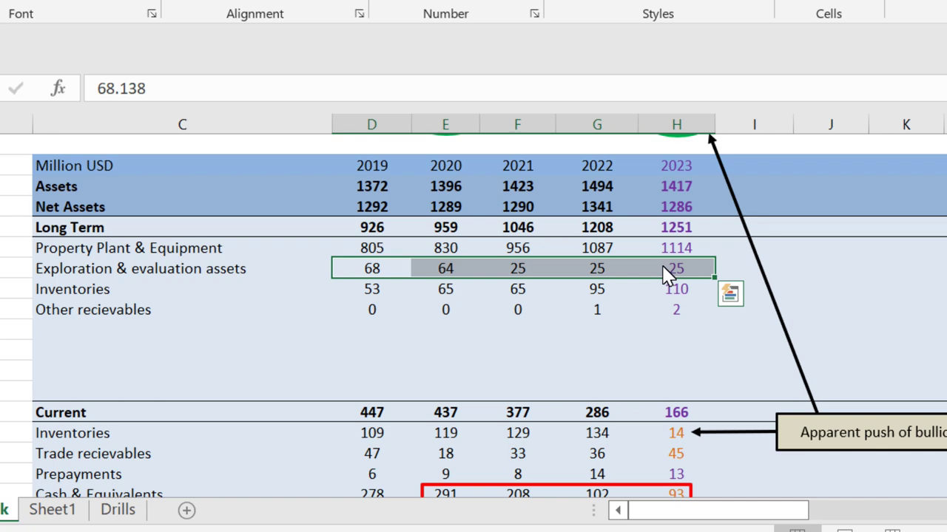
Step: Review current assets, cash and equivalents, and long-term and short-term liabilities, including the notes on debt and the 150m RCF
{"action": "scroll", "coordinate": [668, 275], "scroll_direction": "down", "scroll_amount": 3}
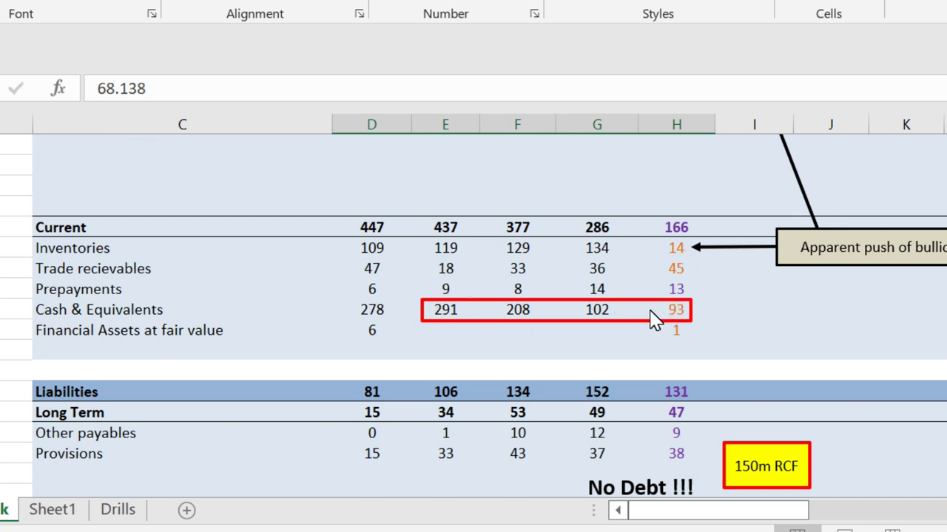
{"action": "scroll", "coordinate": [666, 311], "scroll_direction": "down", "scroll_amount": 1}
{"action": "scroll", "coordinate": [613, 269], "scroll_direction": "up", "scroll_amount": 1}
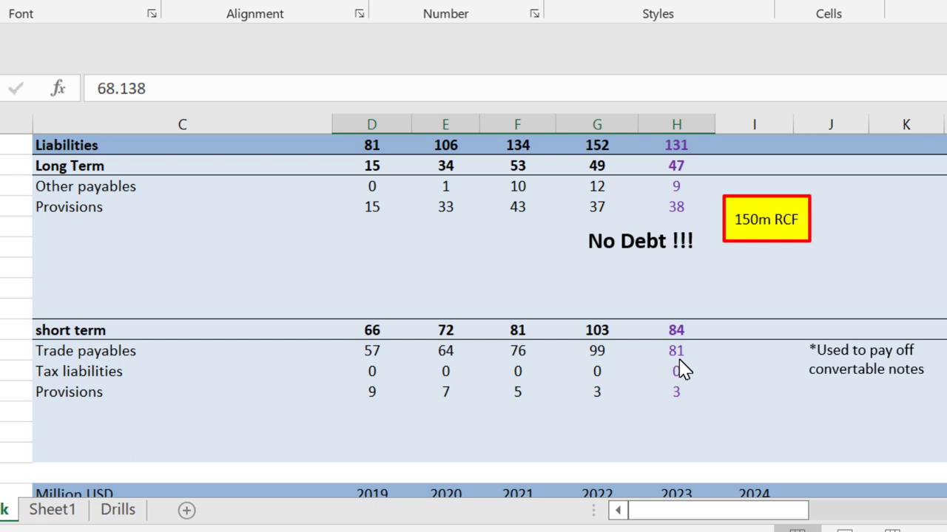
{"action": "scroll", "coordinate": [407, 378], "scroll_direction": "up", "scroll_amount": 2}
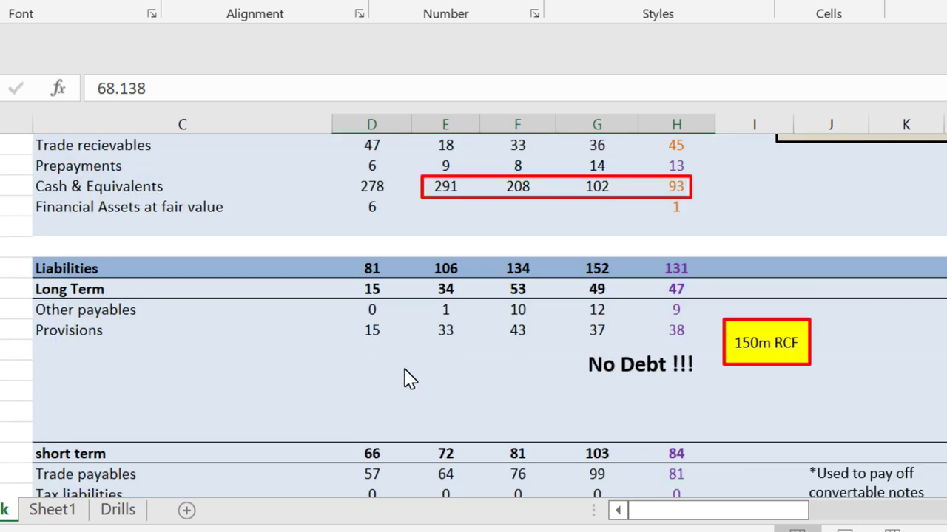
{"action": "scroll", "coordinate": [407, 377], "scroll_direction": "down", "scroll_amount": 1}
{"action": "scroll", "coordinate": [406, 377], "scroll_direction": "up", "scroll_amount": 2}
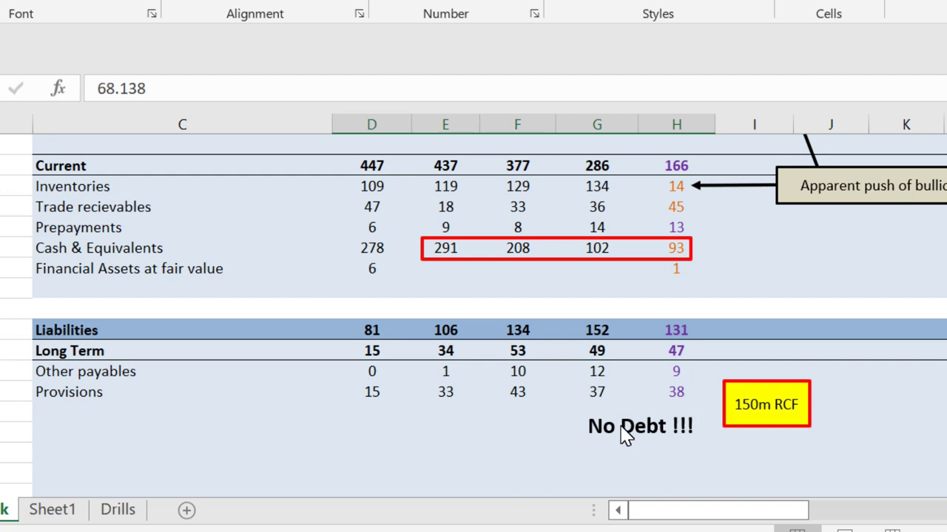
{"action": "scroll", "coordinate": [374, 436], "scroll_direction": "down", "scroll_amount": 4}
Step: Recheck the income and expenditure sections against operating profit, net income and the asset rows for 2019 to 2023
{"action": "scroll", "coordinate": [375, 435], "scroll_direction": "up", "scroll_amount": 12}
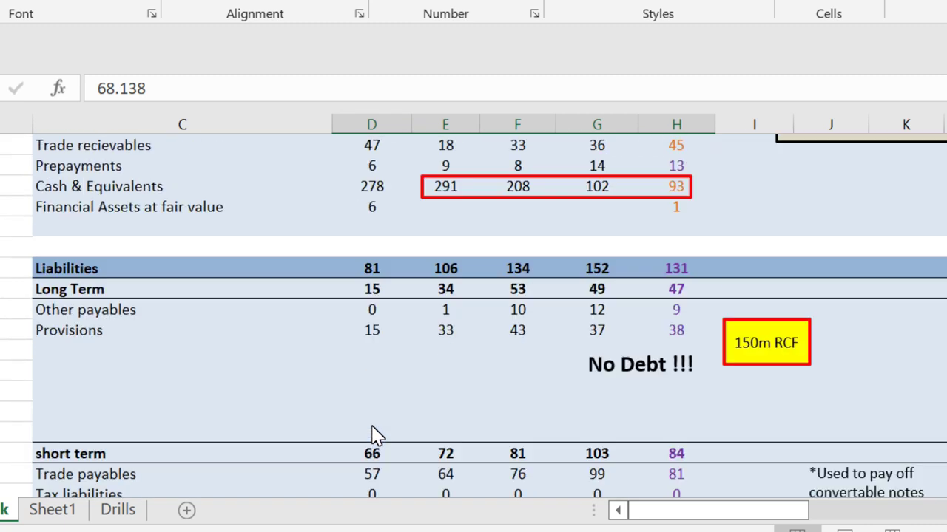
{"action": "scroll", "coordinate": [374, 436], "scroll_direction": "up", "scroll_amount": 6}
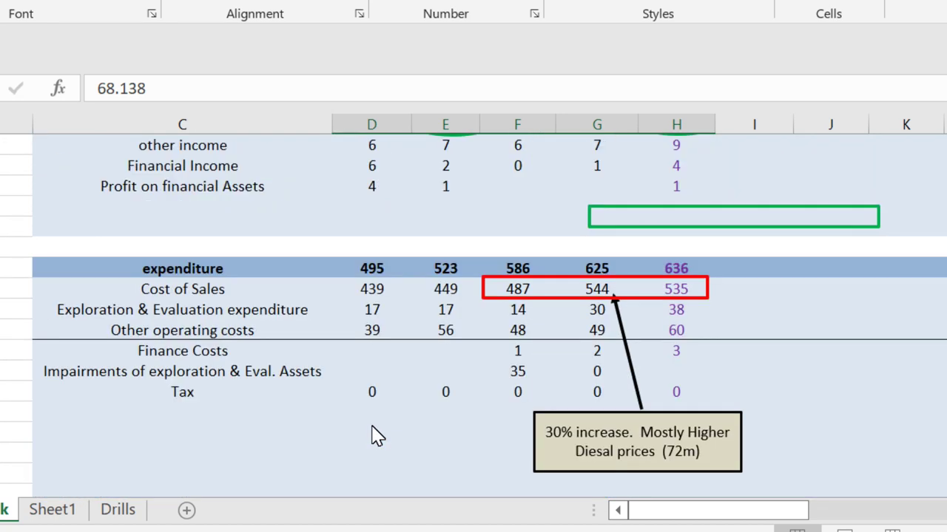
{"action": "scroll", "coordinate": [375, 436], "scroll_direction": "down", "scroll_amount": 2}
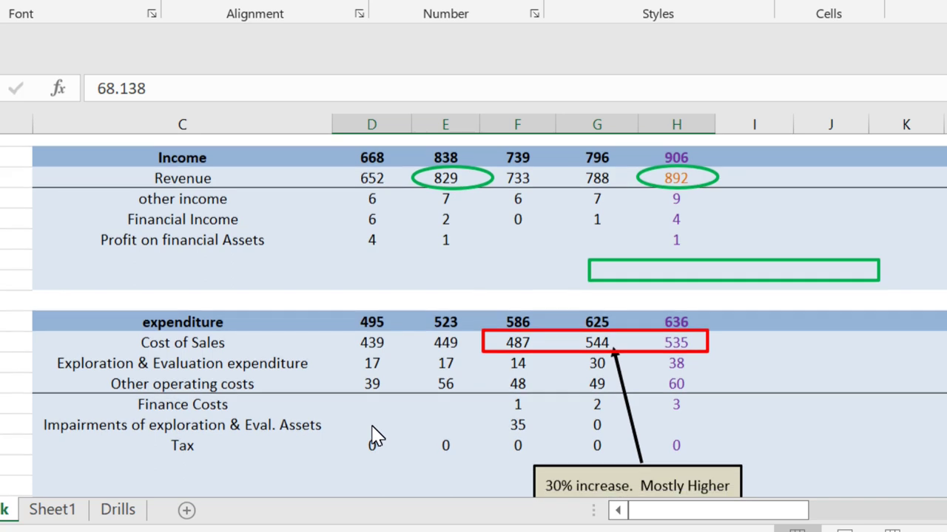
{"action": "scroll", "coordinate": [376, 438], "scroll_direction": "up", "scroll_amount": 1}
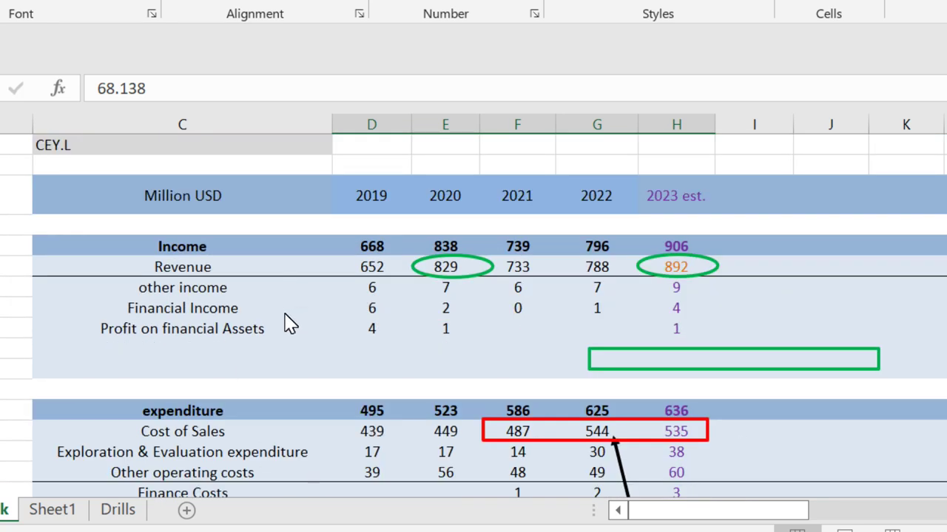
{"action": "scroll", "coordinate": [288, 321], "scroll_direction": "down", "scroll_amount": 5}
{"action": "scroll", "coordinate": [288, 321], "scroll_direction": "down", "scroll_amount": 4}
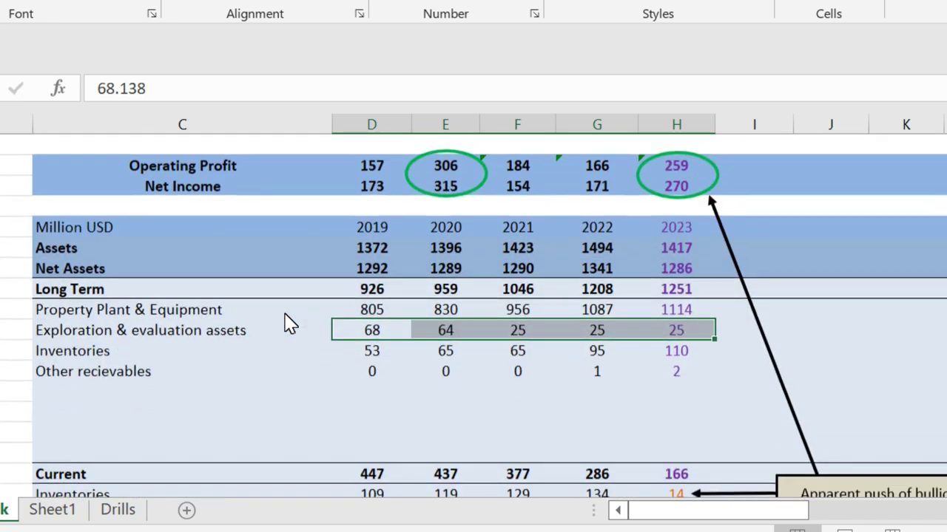
{"action": "scroll", "coordinate": [288, 321], "scroll_direction": "up", "scroll_amount": 8}
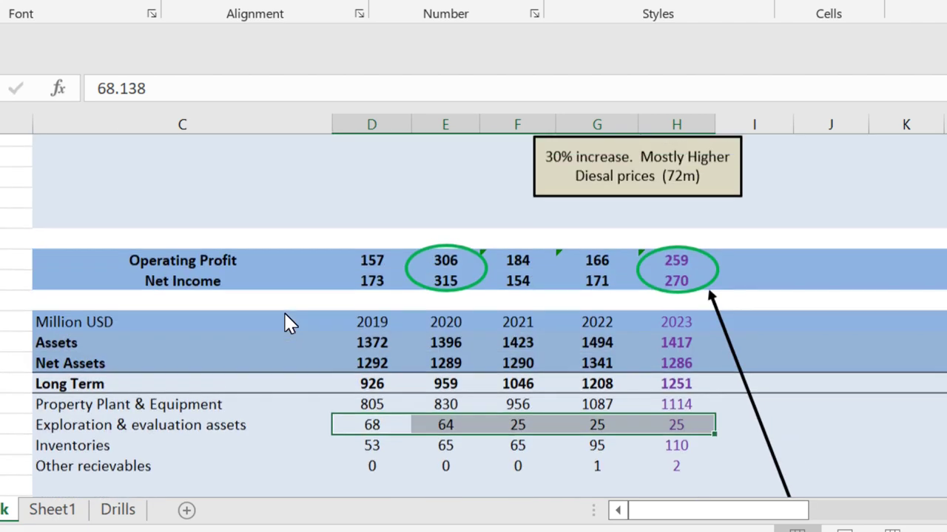
{"action": "scroll", "coordinate": [287, 321], "scroll_direction": "down", "scroll_amount": 2}
{"action": "scroll", "coordinate": [287, 321], "scroll_direction": "down", "scroll_amount": 6}
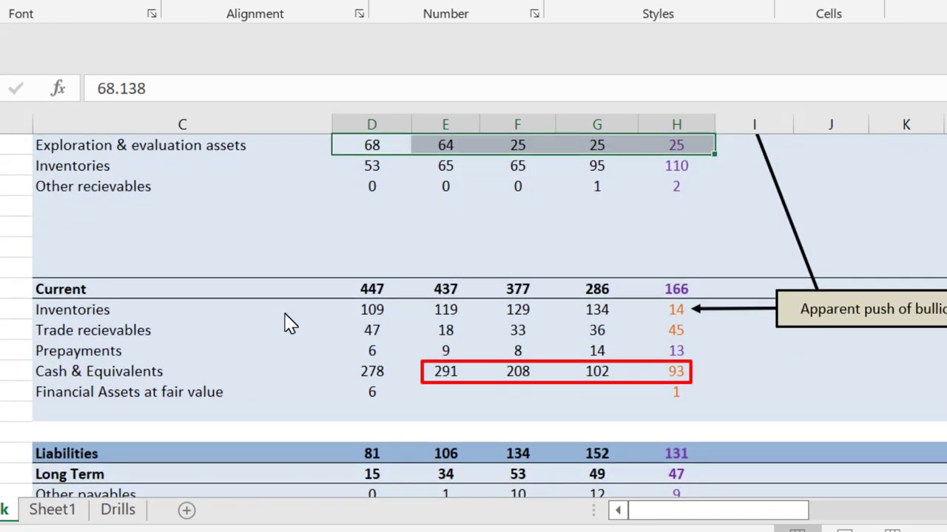
Step: Compare the cost of sales and expenditure figures with the cash and equivalents and liabilities rows across the years
{"action": "scroll", "coordinate": [287, 320], "scroll_direction": "up", "scroll_amount": 7}
{"action": "scroll", "coordinate": [288, 321], "scroll_direction": "down", "scroll_amount": 4}
{"action": "scroll", "coordinate": [288, 321], "scroll_direction": "down", "scroll_amount": 6}
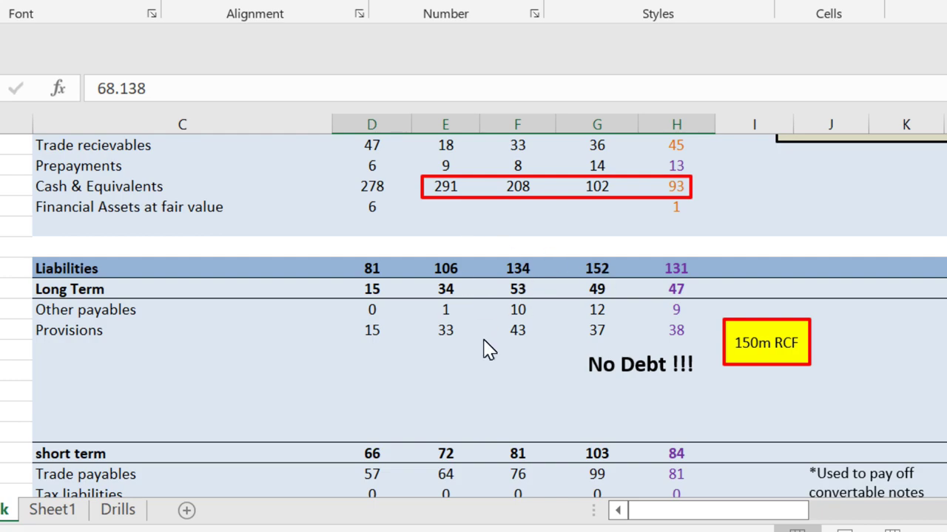
{"action": "scroll", "coordinate": [484, 348], "scroll_direction": "up", "scroll_amount": 6}
{"action": "scroll", "coordinate": [477, 343], "scroll_direction": "up", "scroll_amount": 3}
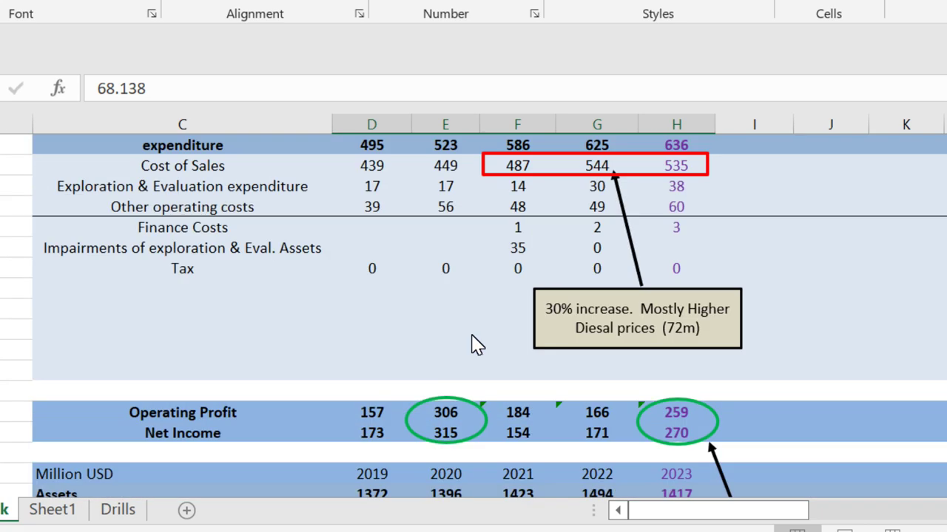
{"action": "scroll", "coordinate": [477, 344], "scroll_direction": "up", "scroll_amount": 2}
{"action": "scroll", "coordinate": [477, 344], "scroll_direction": "down", "scroll_amount": 11}
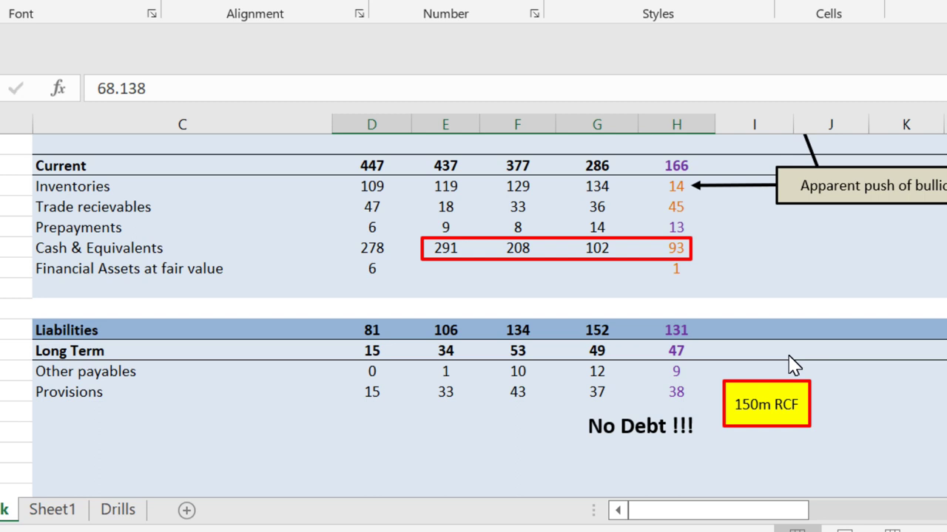
{"action": "scroll", "coordinate": [623, 363], "scroll_direction": "up", "scroll_amount": 12}
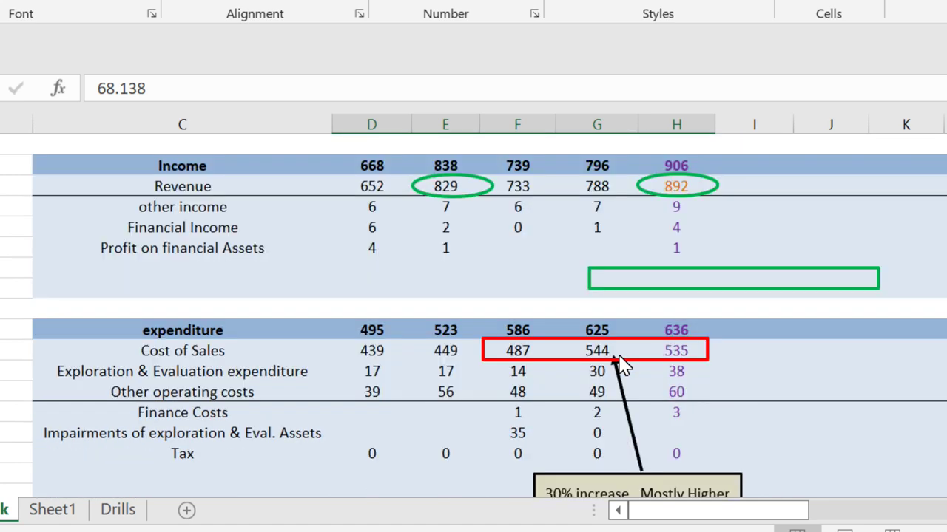
{"action": "scroll", "coordinate": [623, 363], "scroll_direction": "down", "scroll_amount": 12}
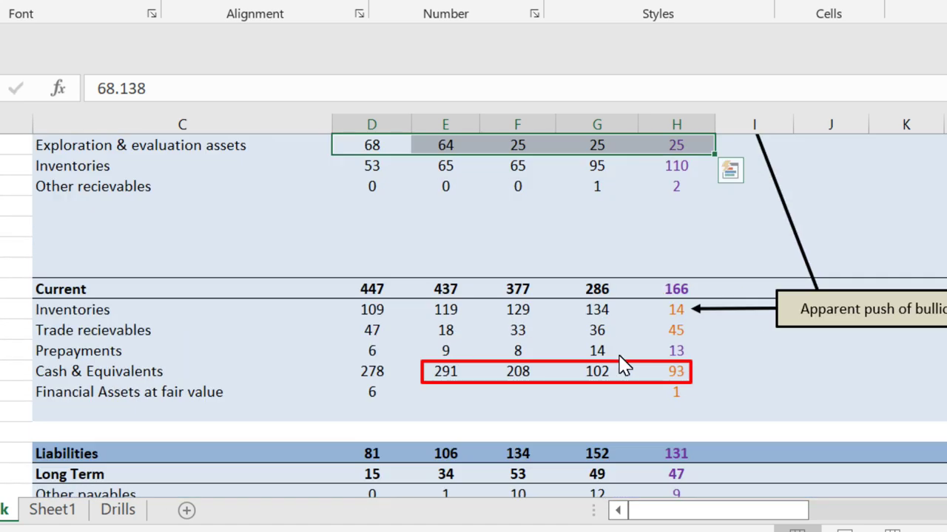